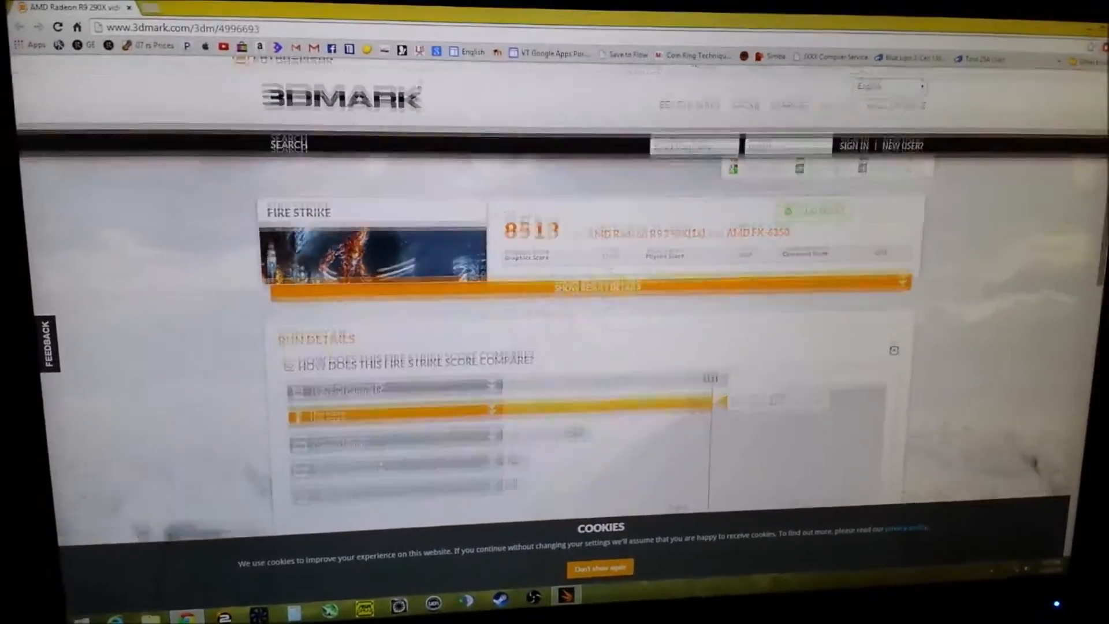
pyautogui.scroll(-1, 570, 309)
pyautogui.scroll(1, 618, 266)
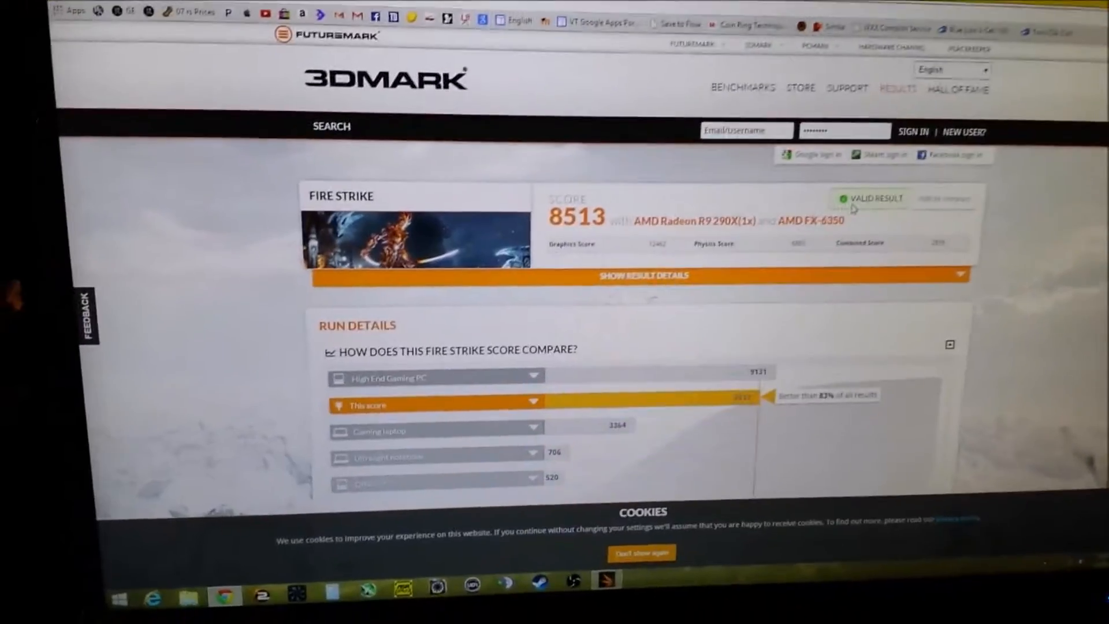
pyautogui.scroll(-3, 640, 322)
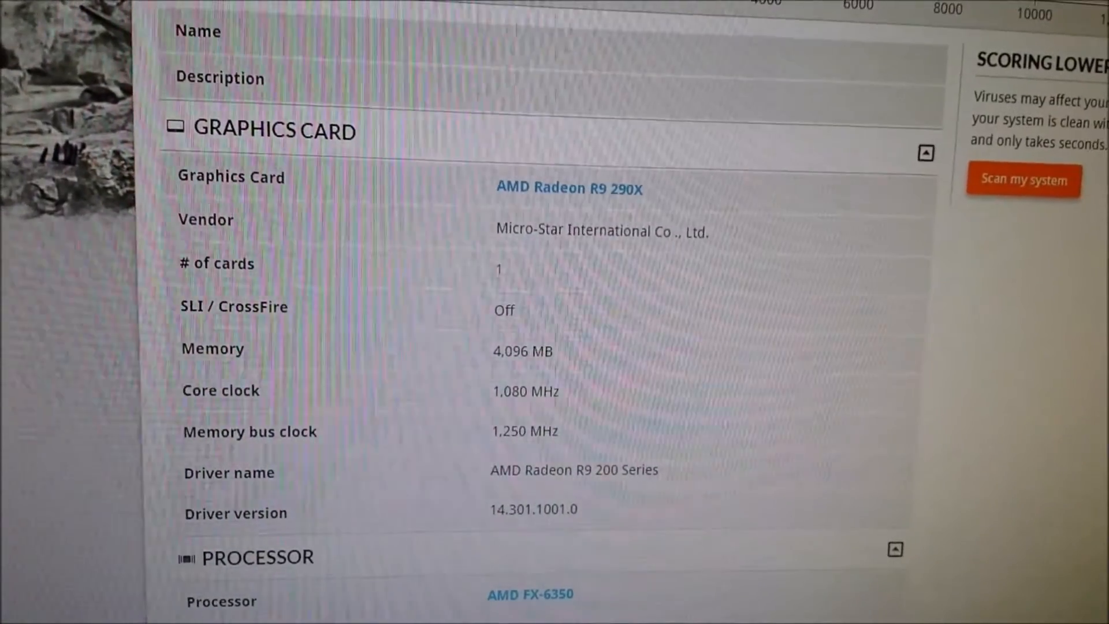
pyautogui.scroll(-1, 555, 312)
pyautogui.scroll(-2, 555, 312)
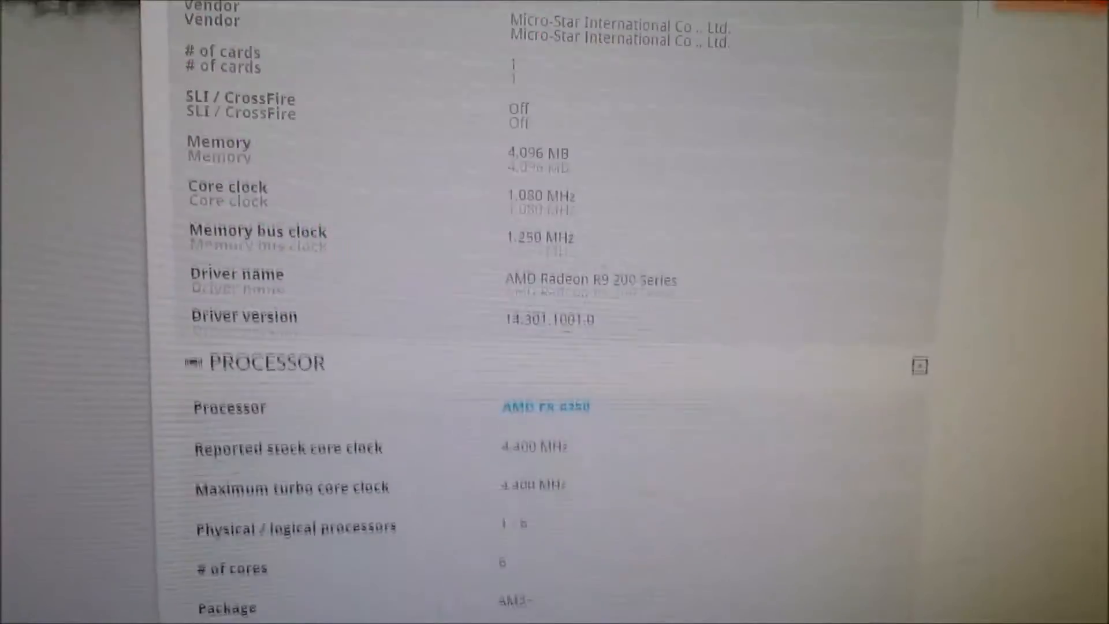
pyautogui.scroll(-1, 555, 312)
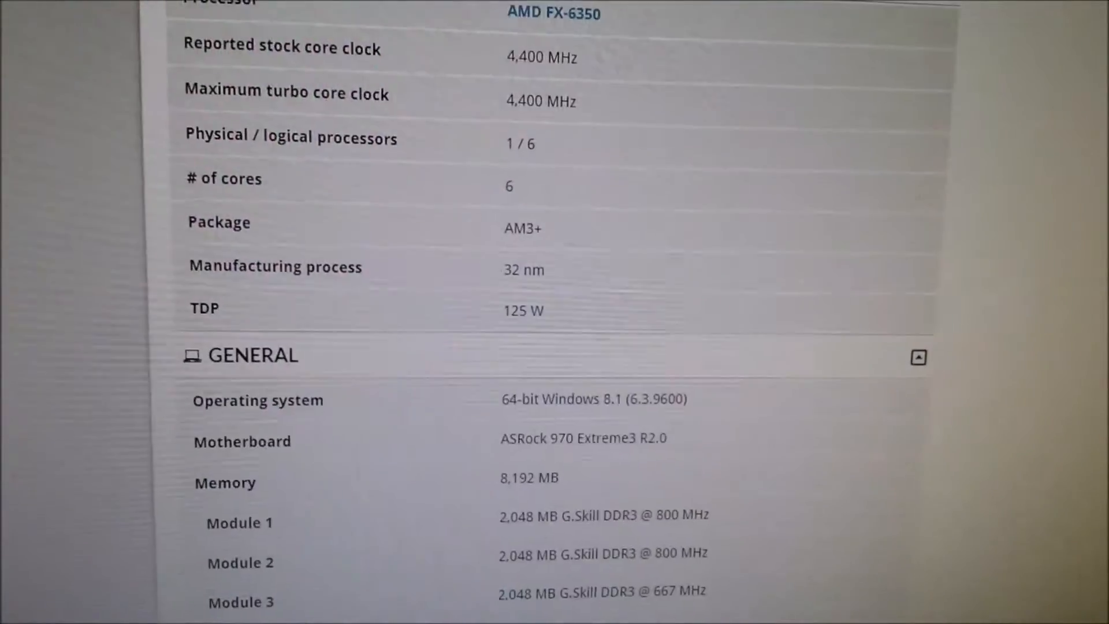
pyautogui.scroll(-2, 555, 313)
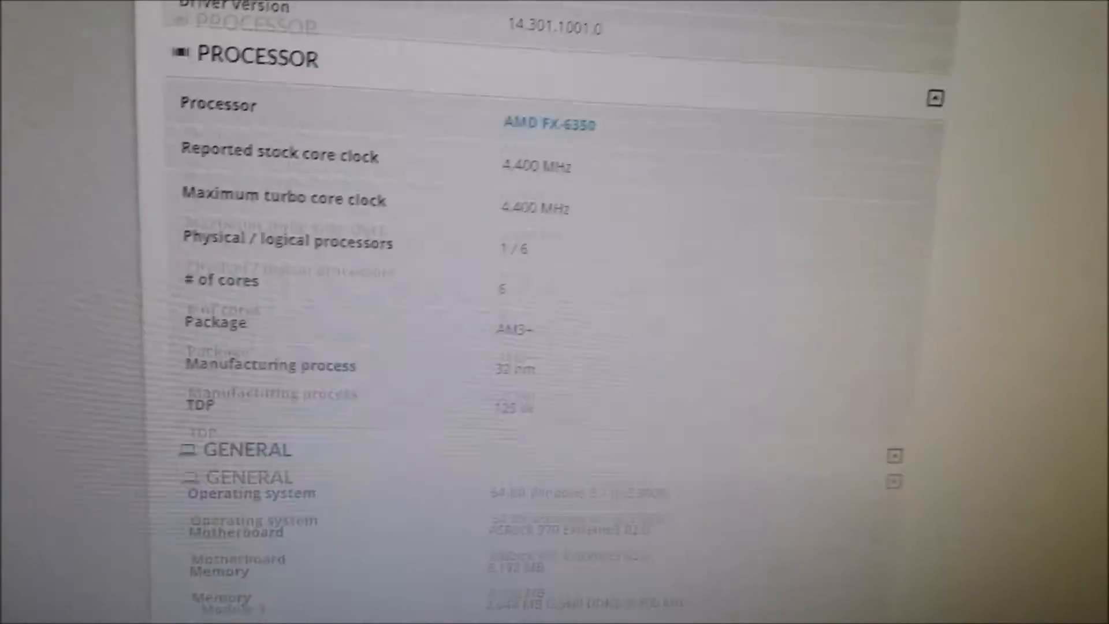
pyautogui.scroll(10, 555, 312)
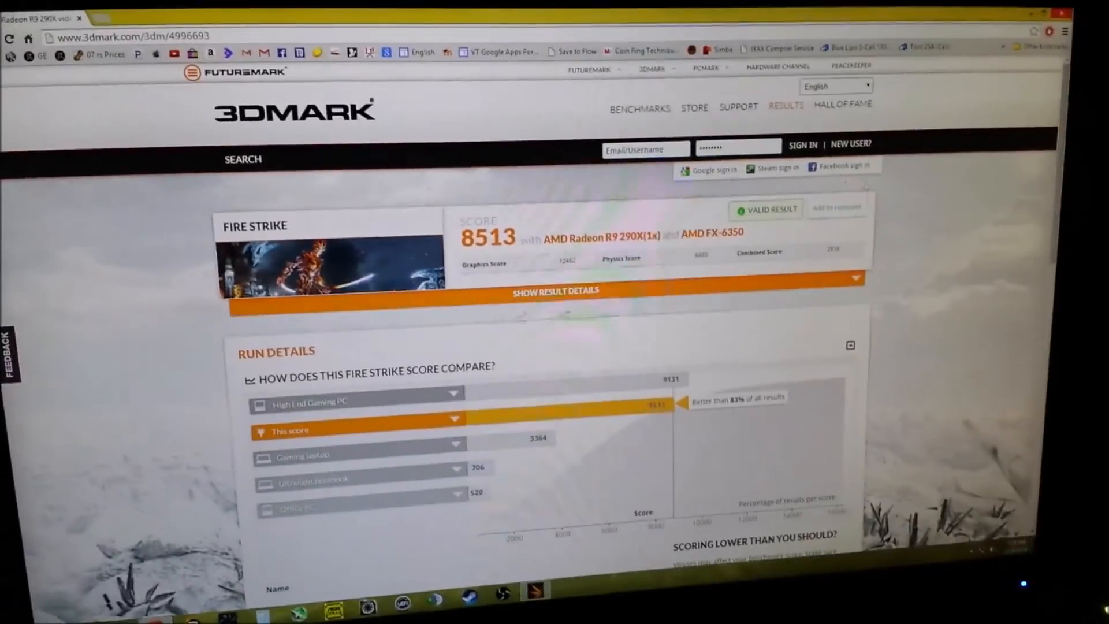
pyautogui.scroll(-3, 592, 159)
pyautogui.scroll(-3, 592, 159)
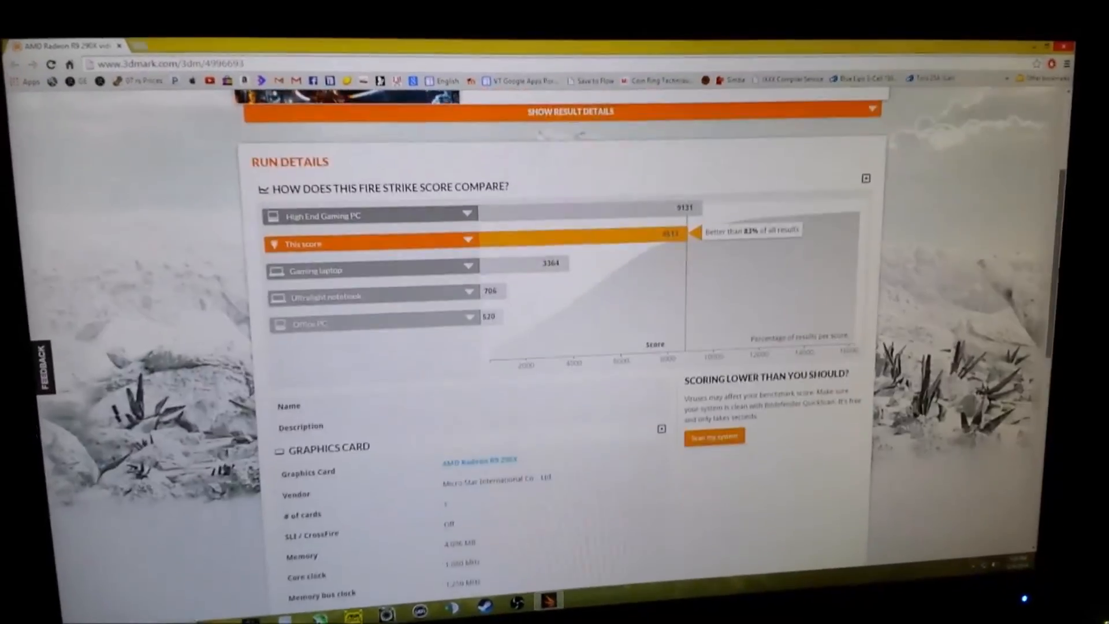